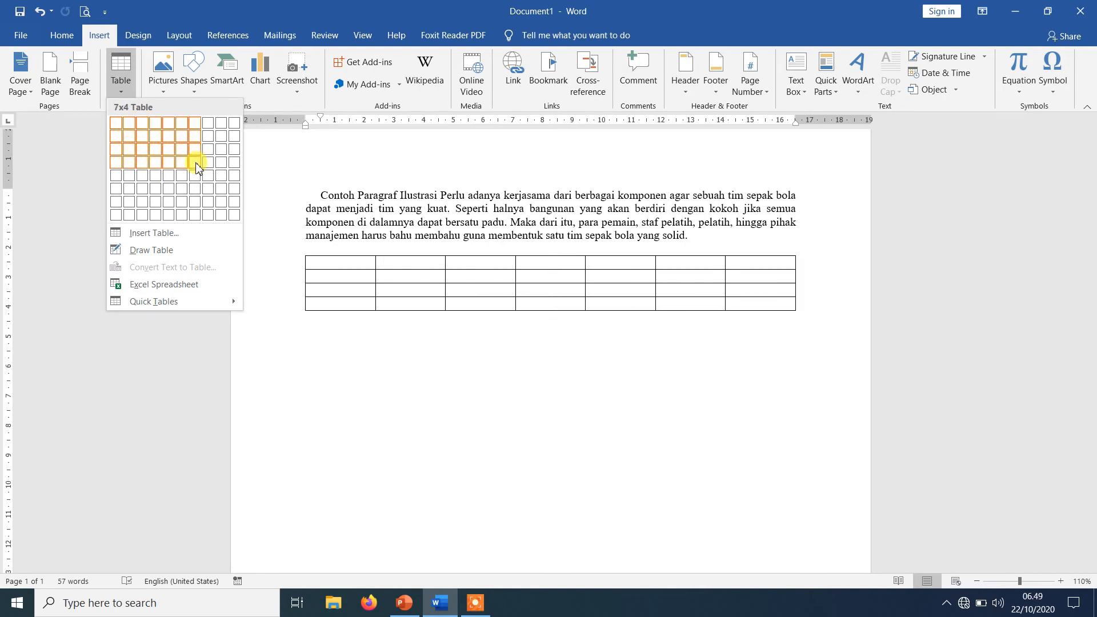
Insert a table with seven columns and four rows below the paragraph
left_click(194, 168)
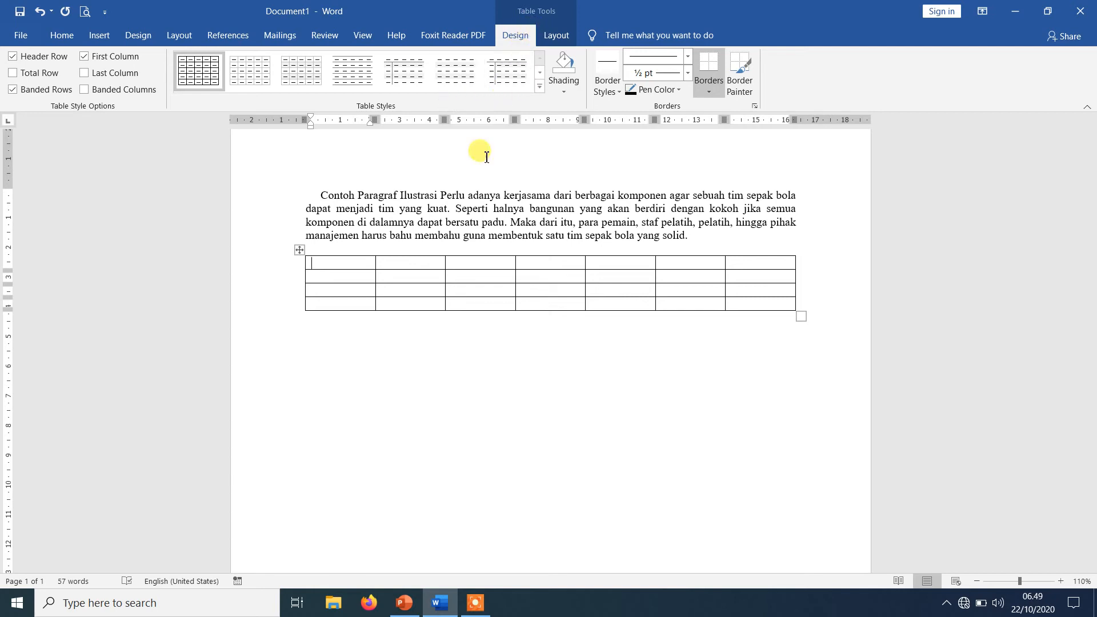
left_click(416, 201)
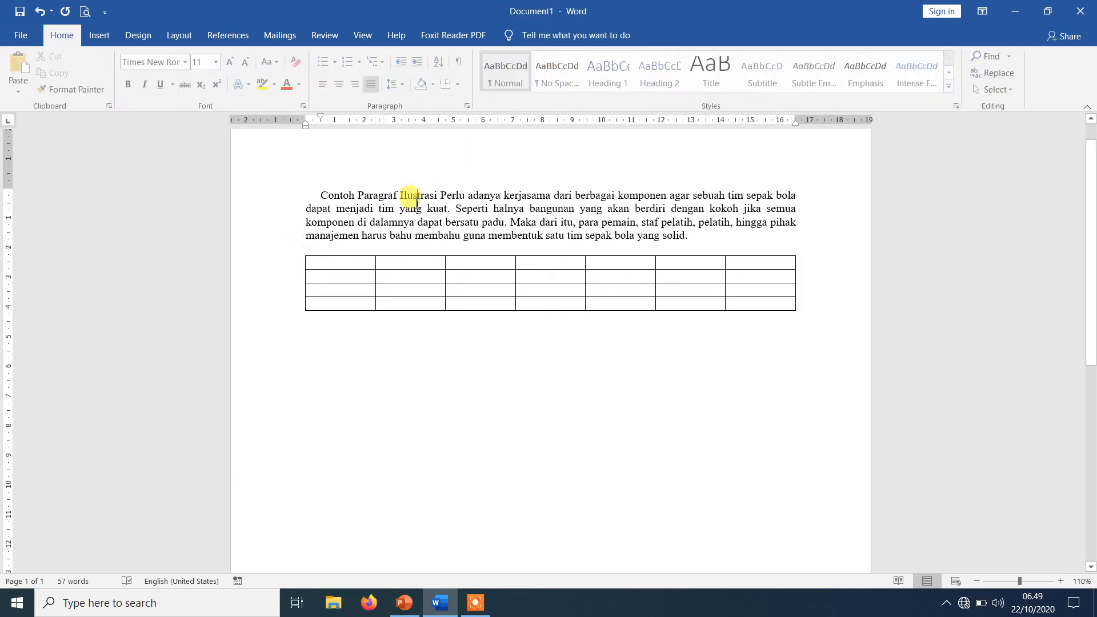
Apply the orange Grid Table 4 style to the new table
left_click(329, 265)
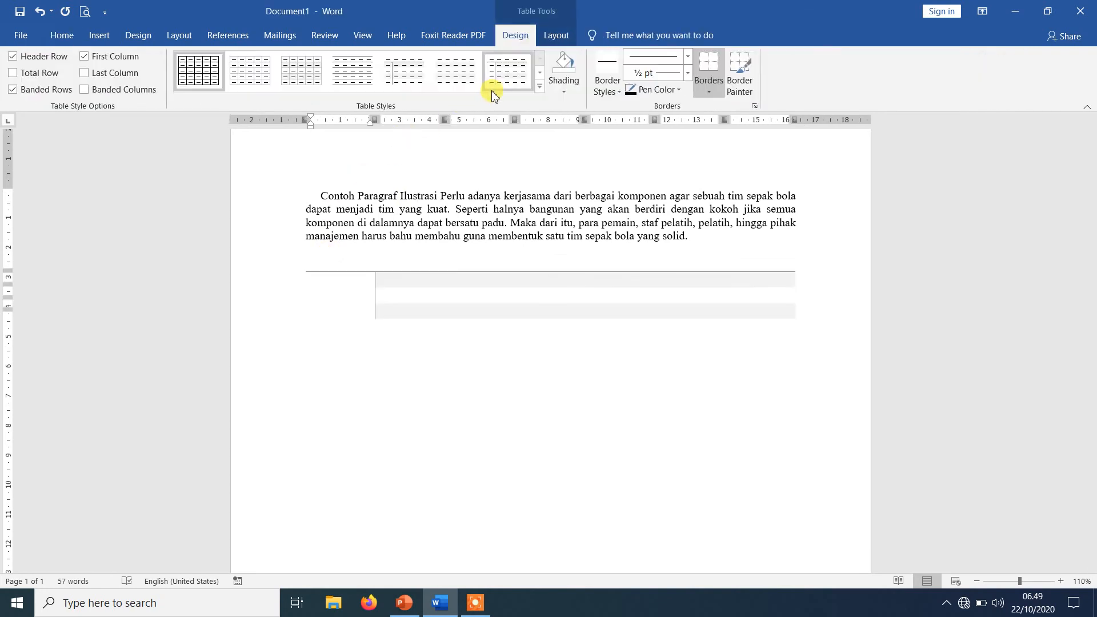
left_click(539, 72)
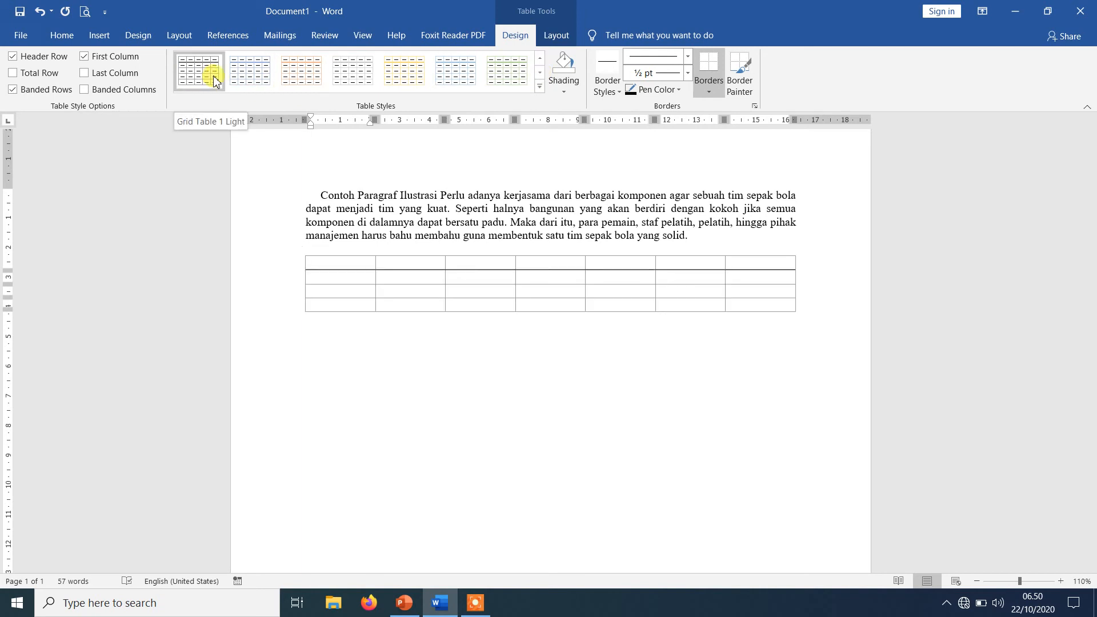
scroll(486, 77, "up", 2)
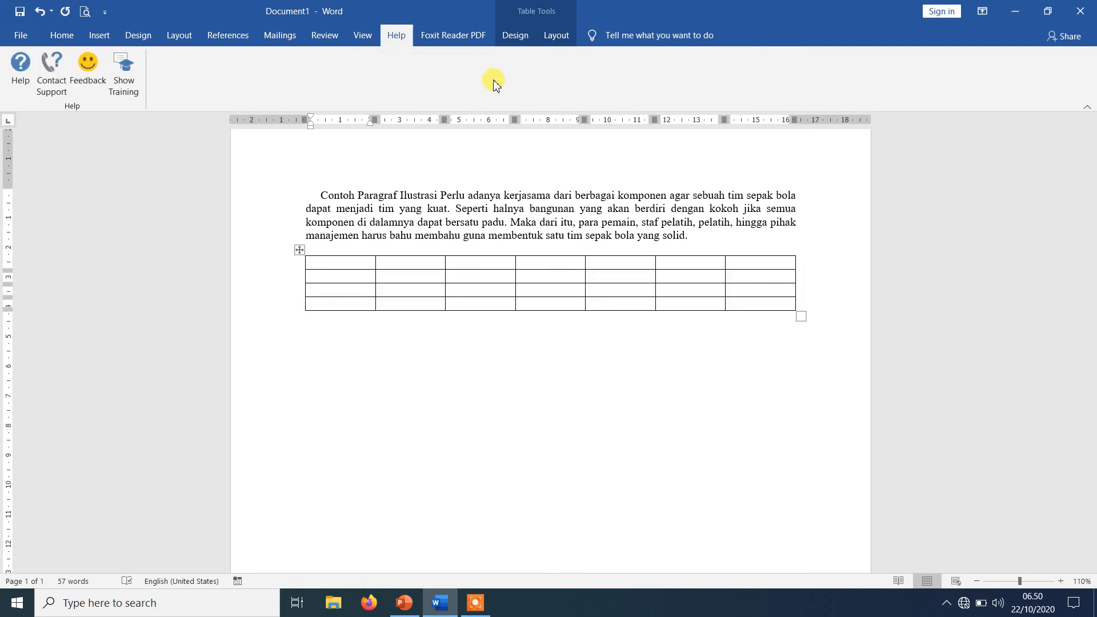
left_click(450, 281)
left_click(515, 35)
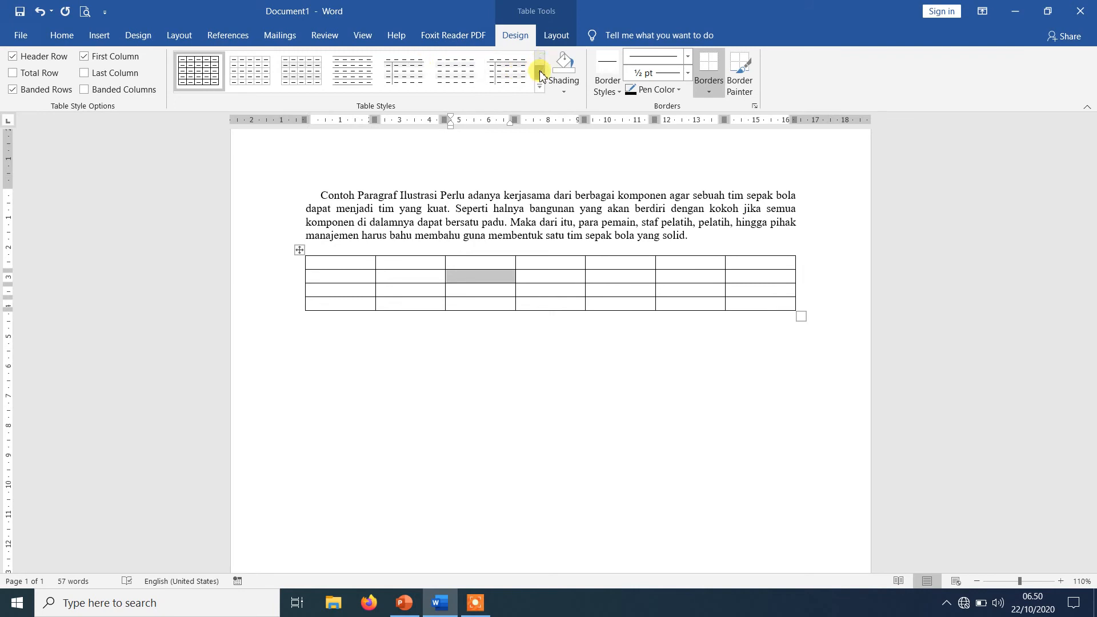
left_click(539, 72)
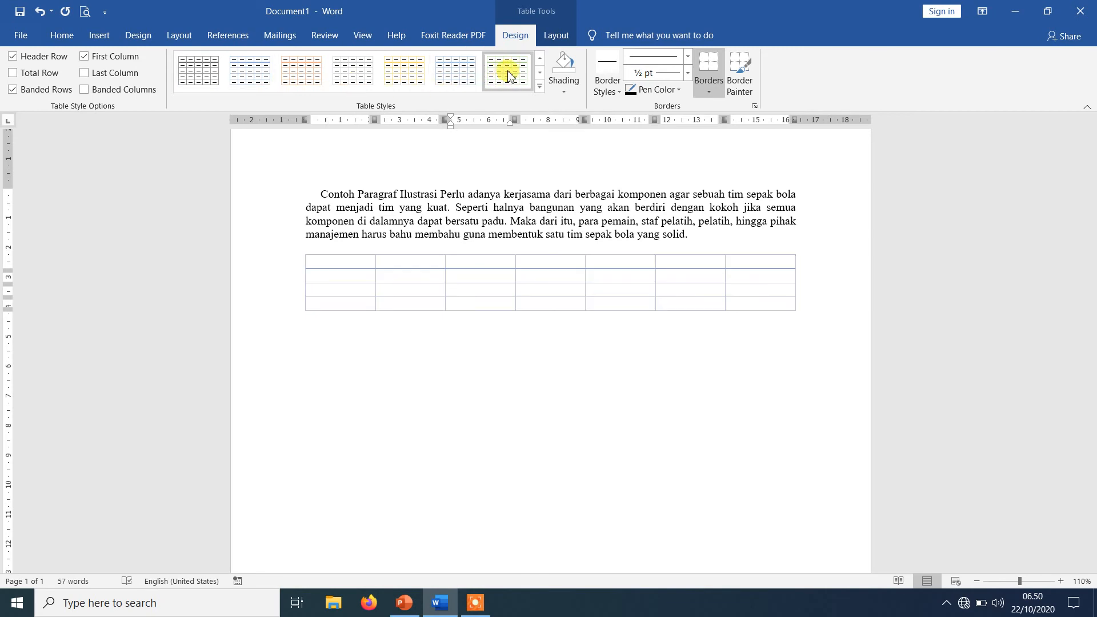
left_click(540, 72)
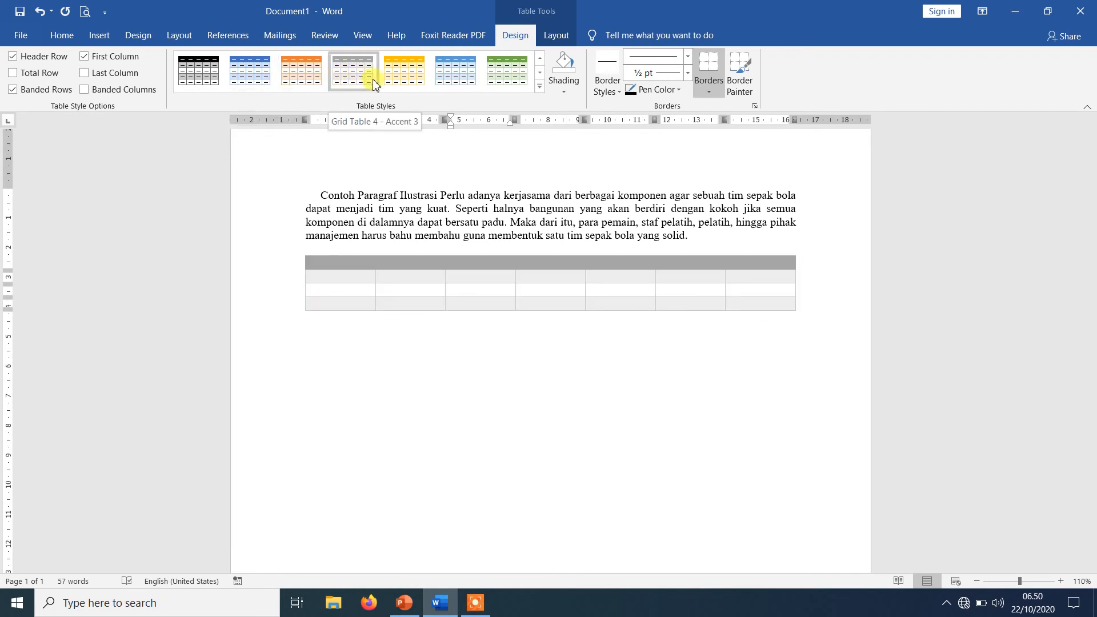
left_click(303, 83)
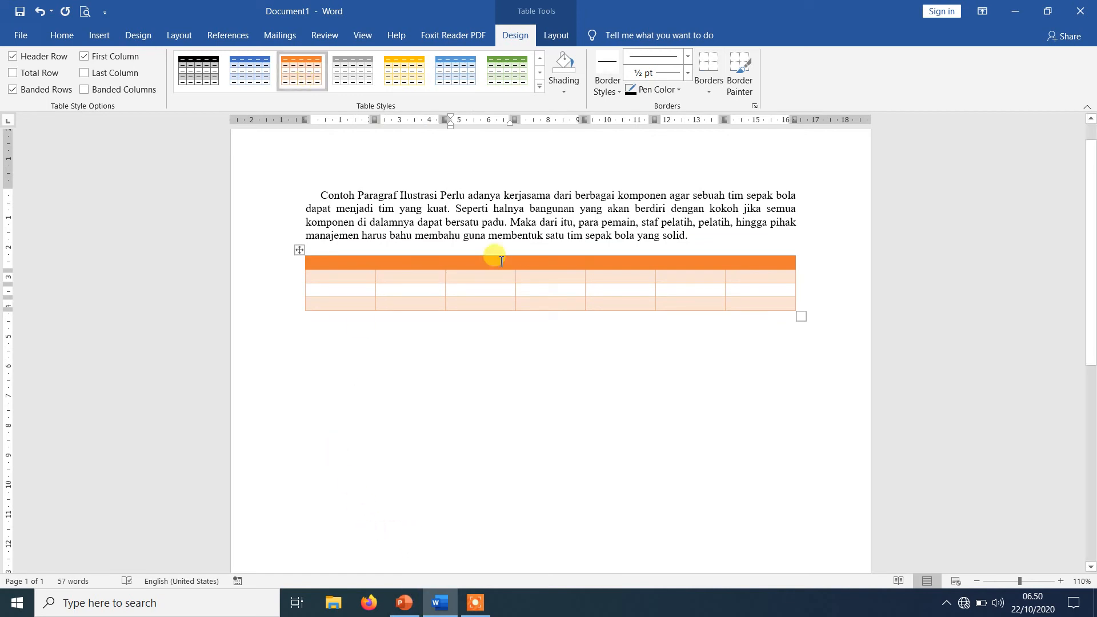
Insert a column to the right of the table's last column
left_click(678, 262)
right_click(677, 262)
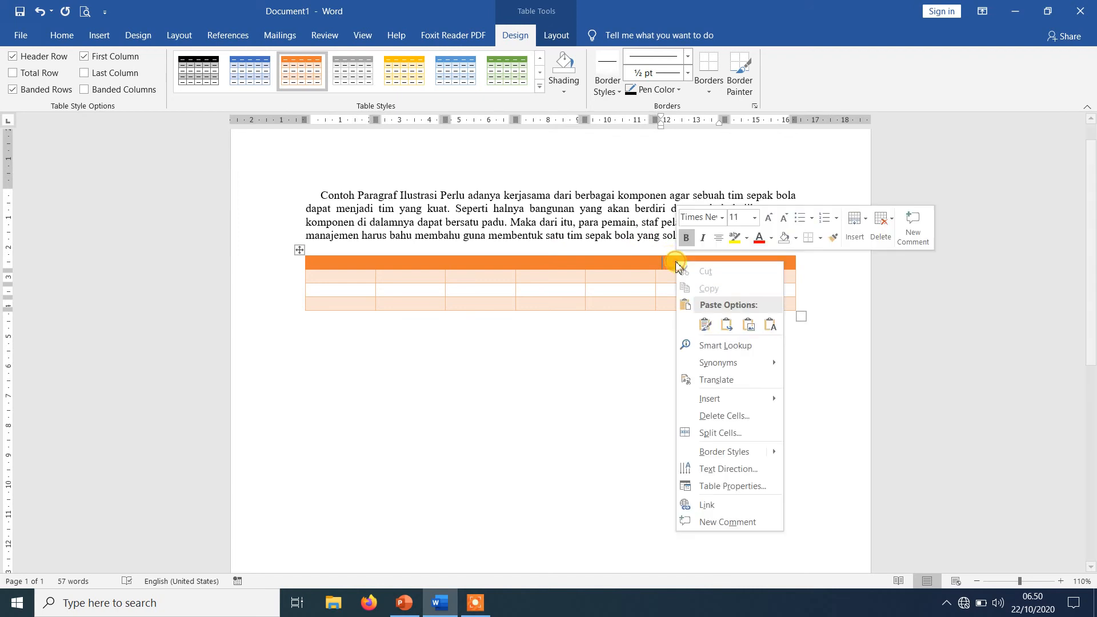
key("Escape")
left_click(776, 263)
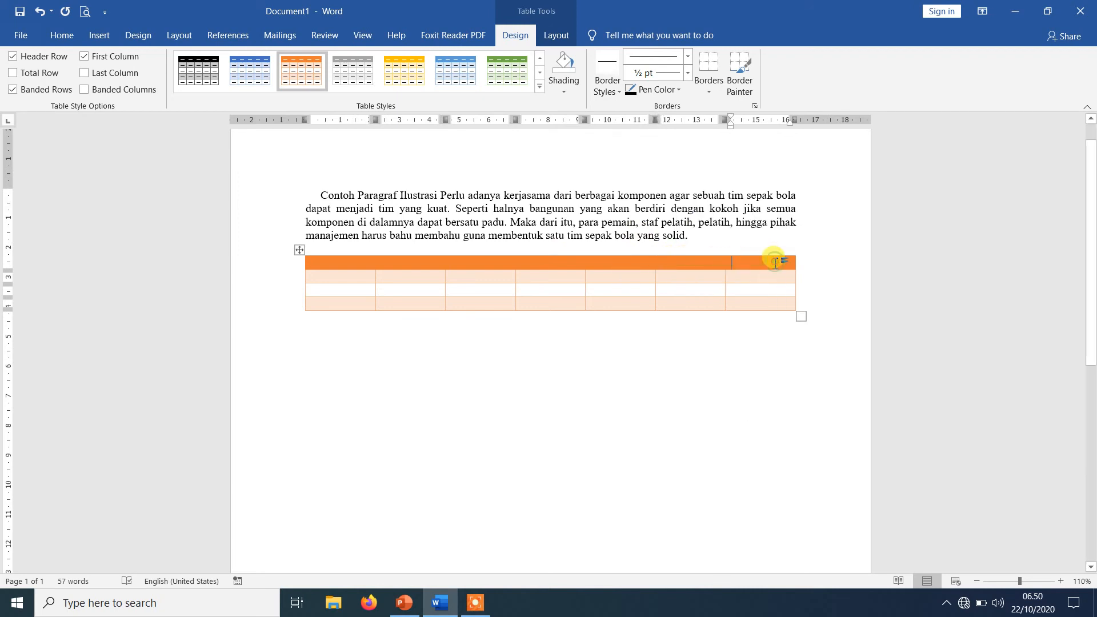
right_click(776, 263)
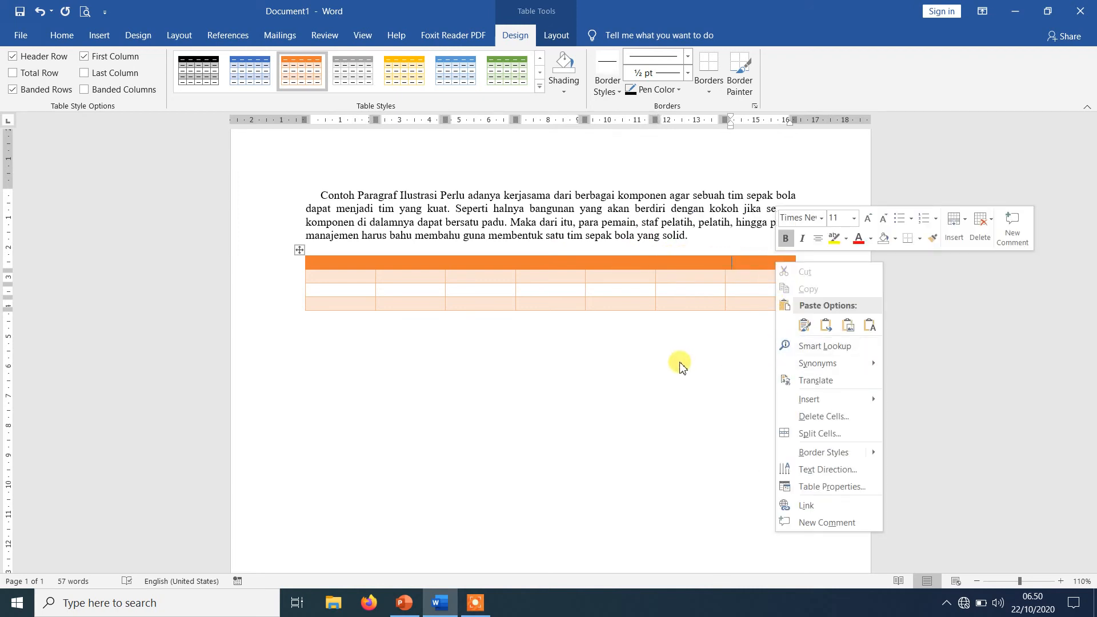
left_click(766, 261)
right_click(766, 262)
mouse_move(805, 403)
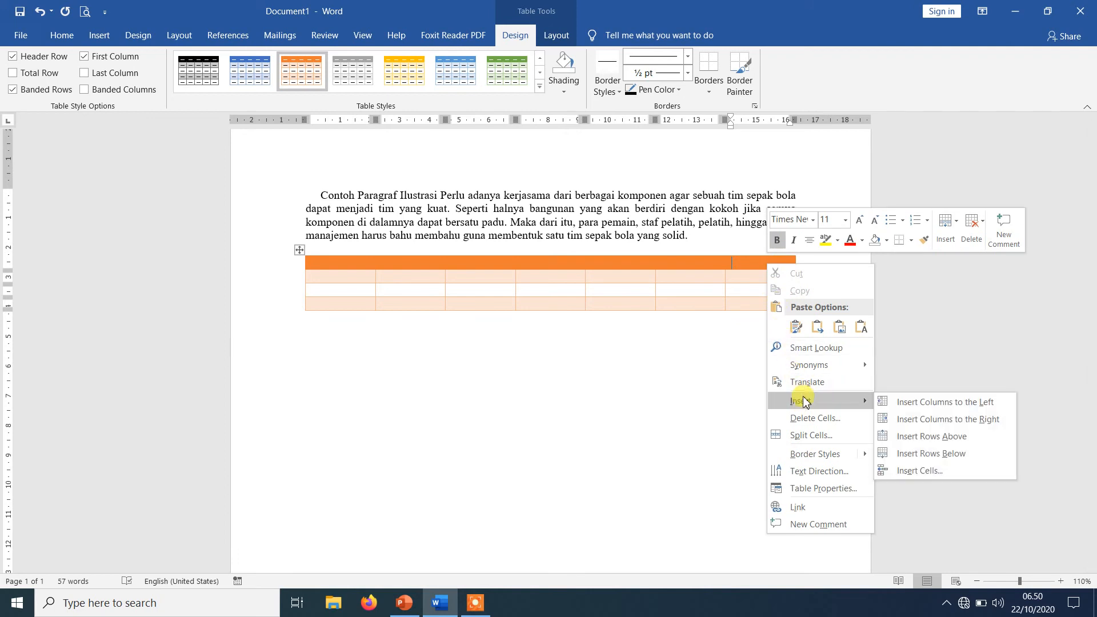
left_click(929, 420)
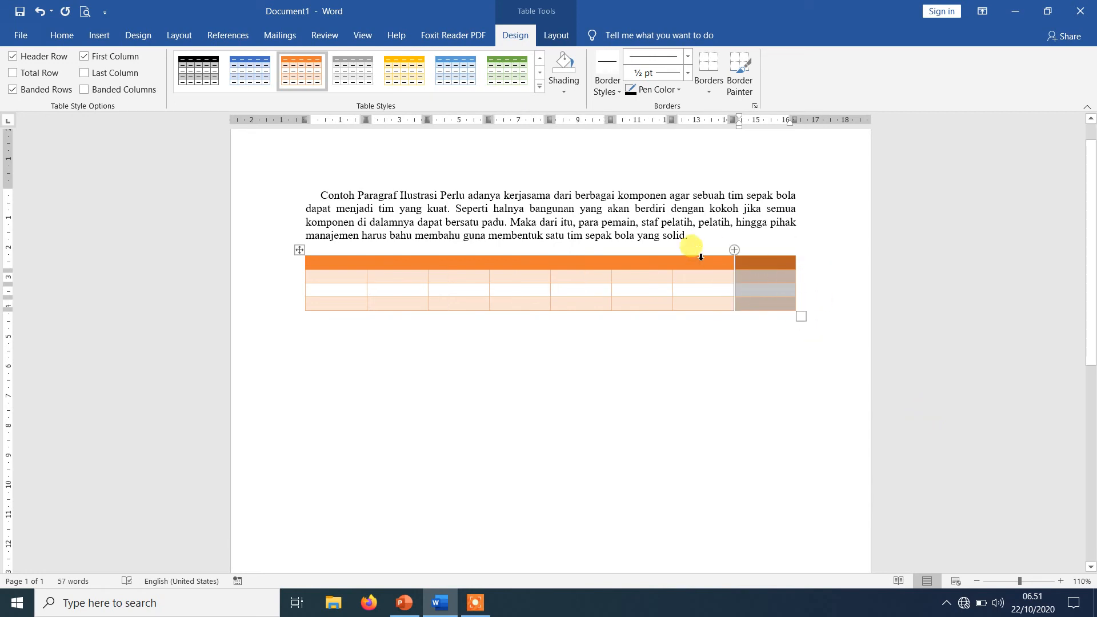
Insert a row below the table's last row
right_click(752, 261)
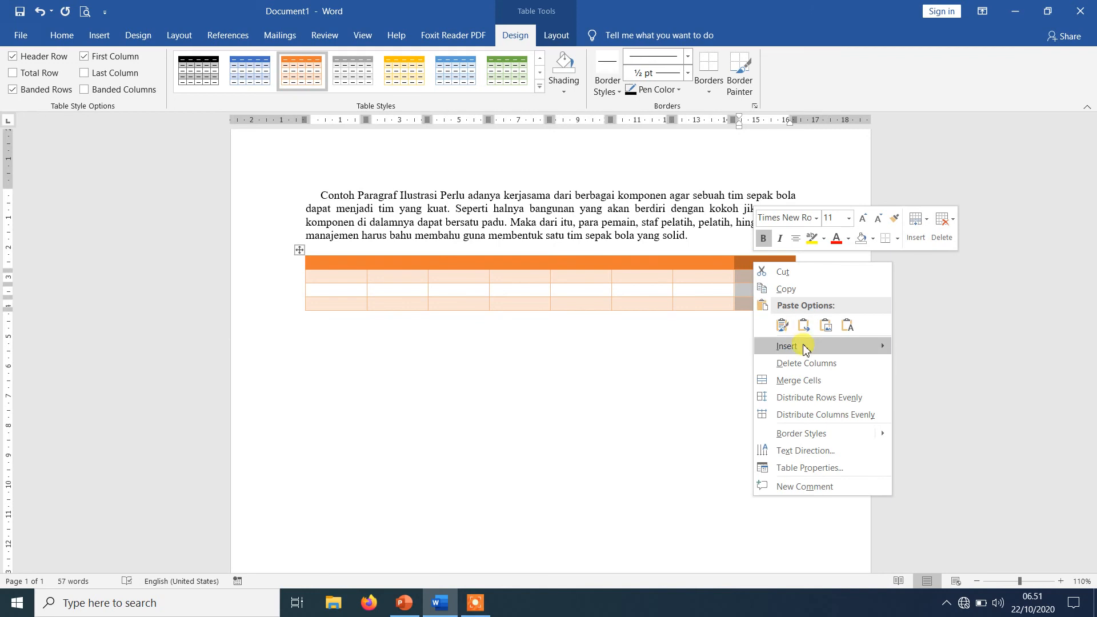
left_click(752, 309)
left_click(759, 305)
right_click(759, 304)
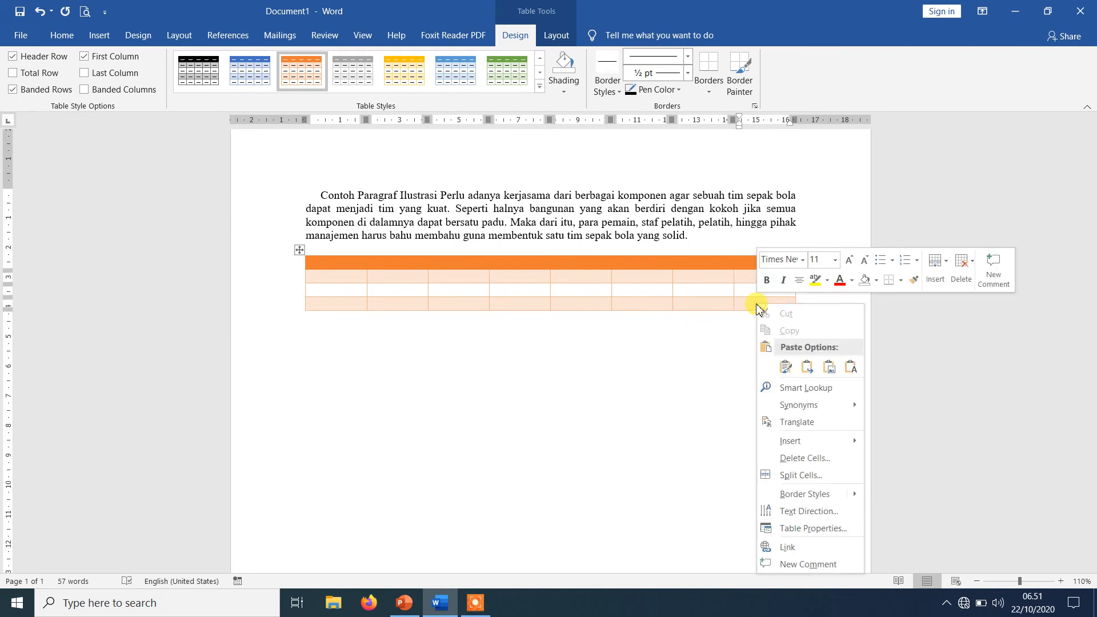
mouse_move(794, 440)
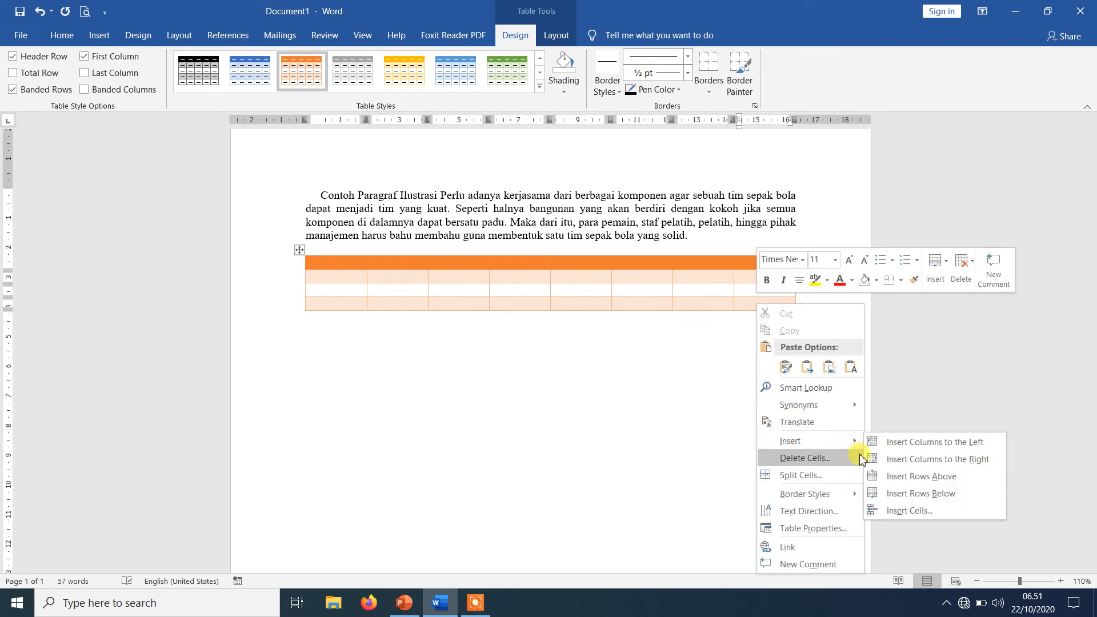
left_click(891, 494)
left_click(762, 393)
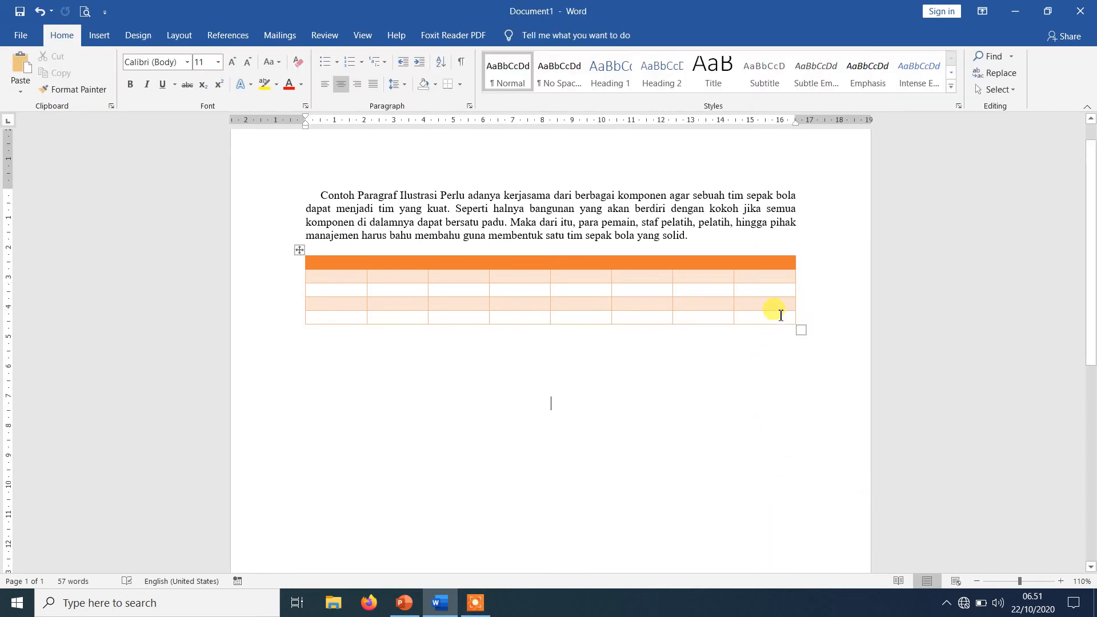
Add one more row beneath the row just inserted at the end of the table
left_click_drag(778, 316, 313, 306)
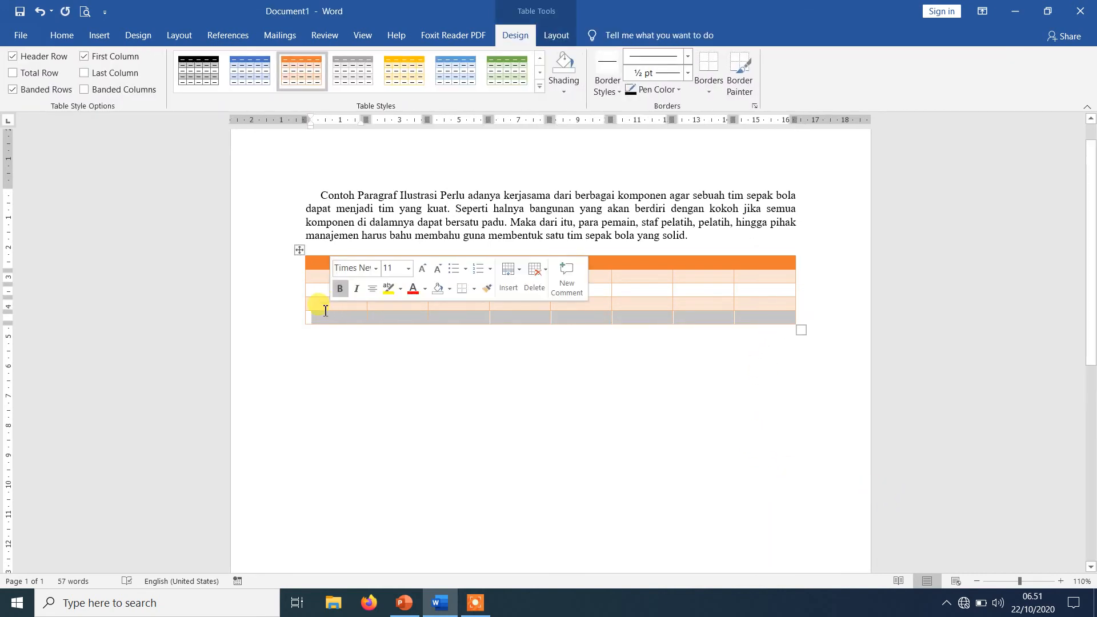
left_click(314, 306)
right_click(789, 320)
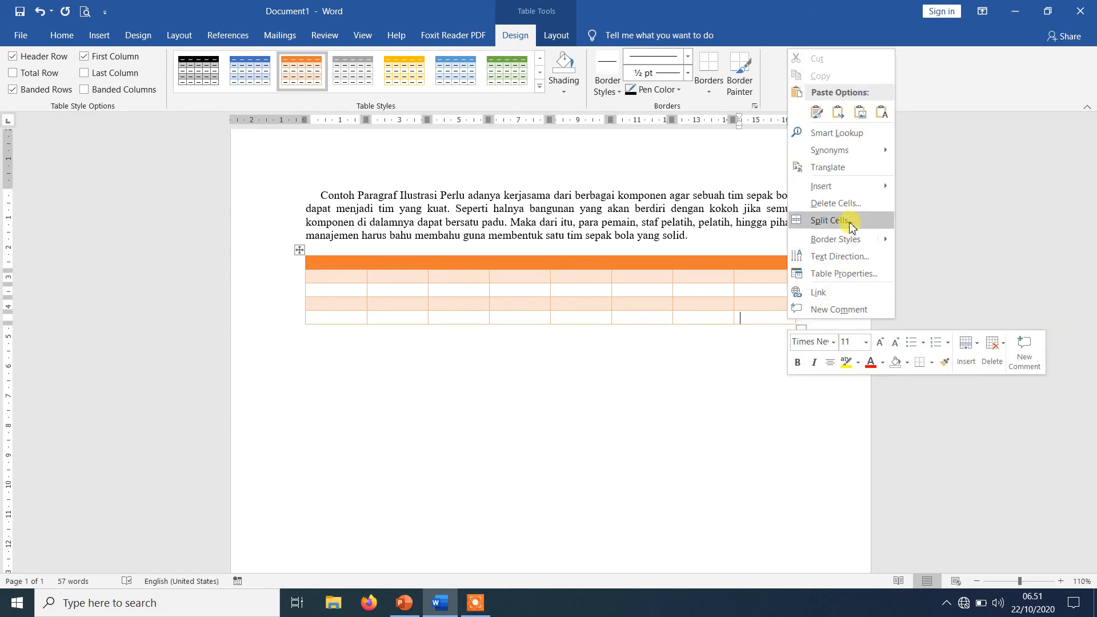
mouse_move(863, 195)
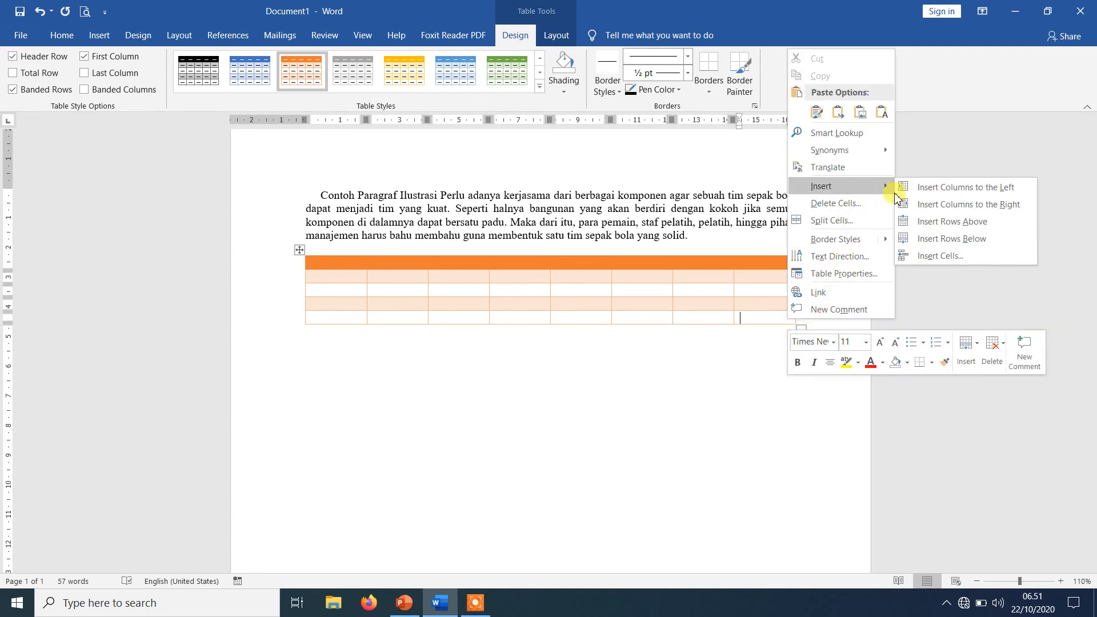
left_click(929, 238)
left_click(800, 333)
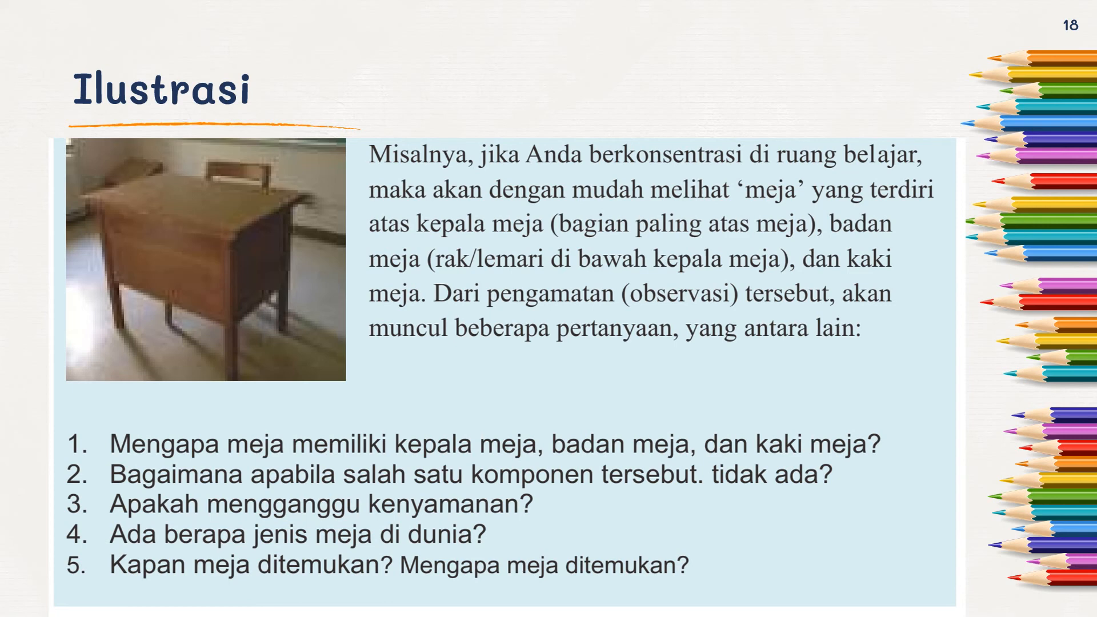
End the slide show and switch back to the Word document, placing the cursor at the start of the paragraph
key("Escape")
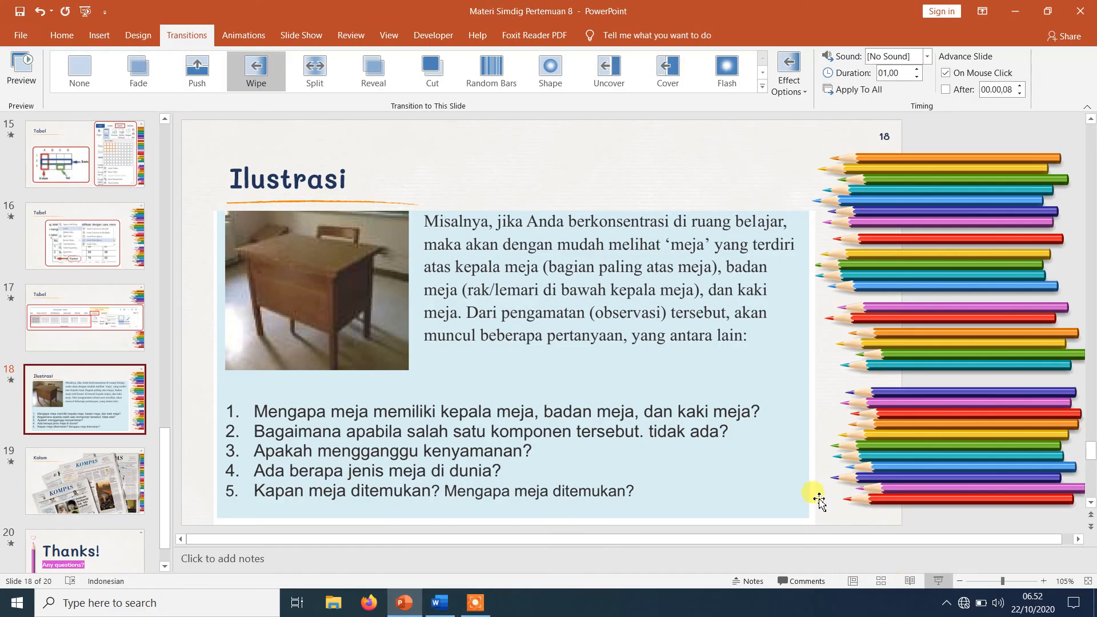
left_click(426, 601)
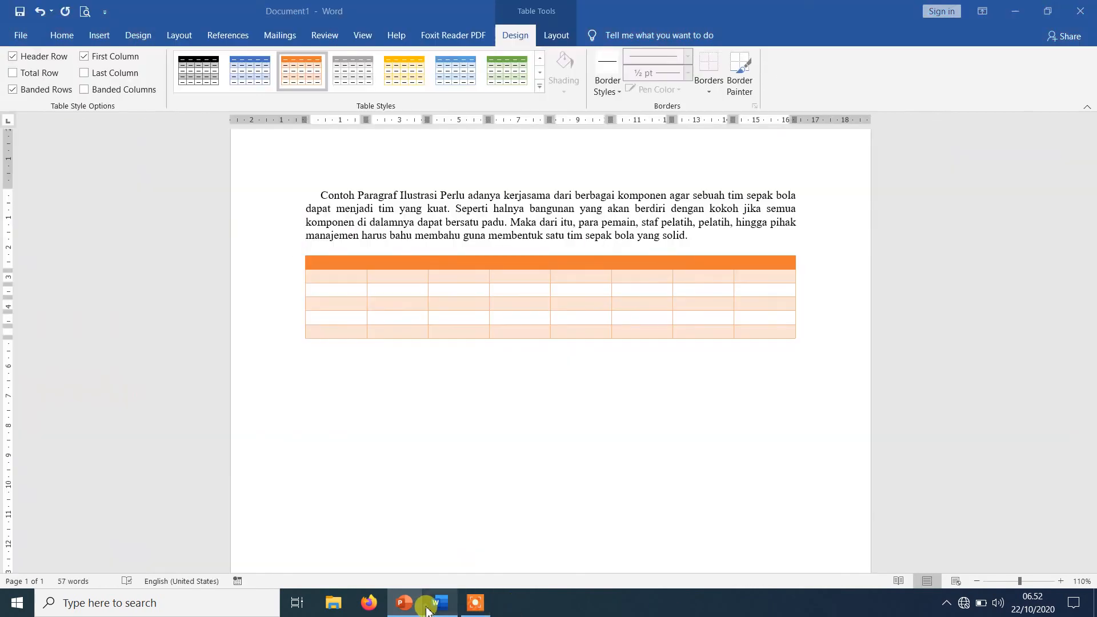
left_click(320, 196)
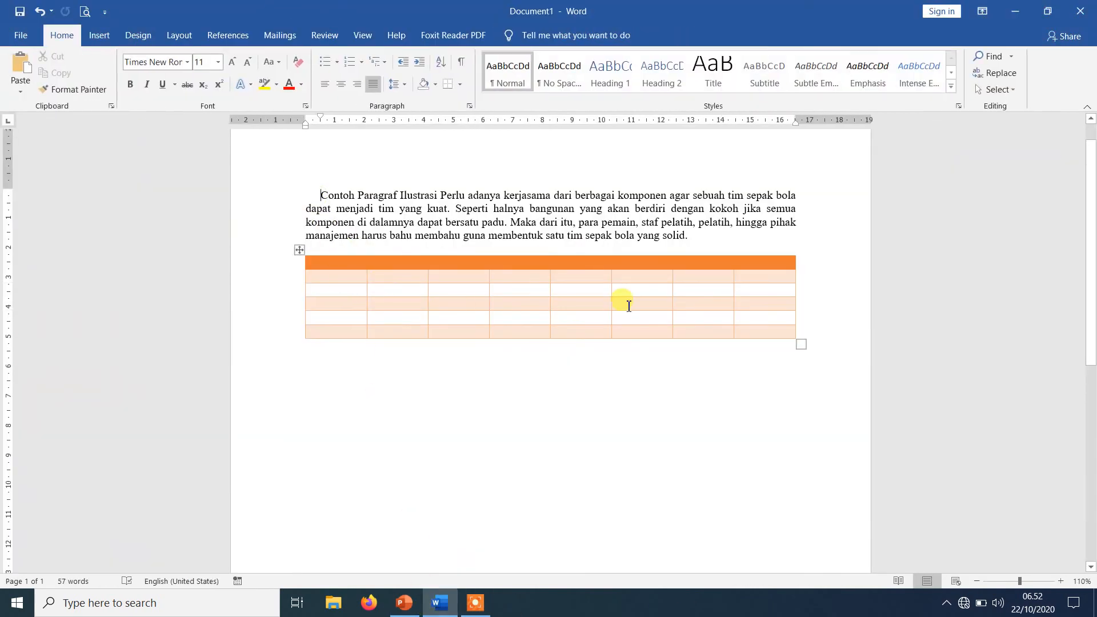
left_click_drag(1093, 286, 1092, 226)
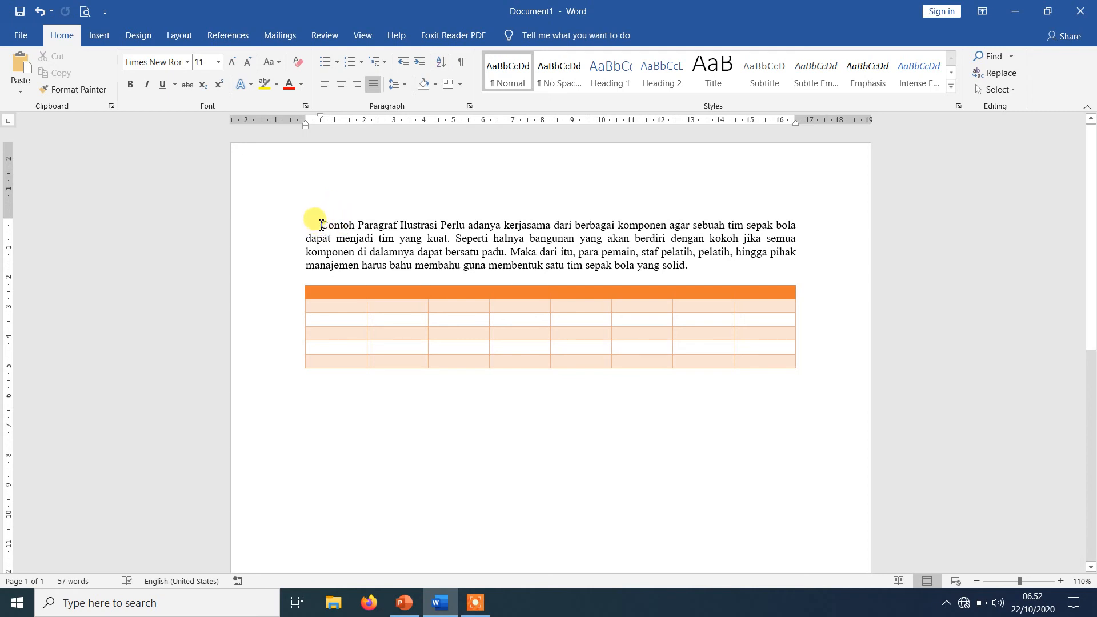
Turn on the computer's Wi-Fi
left_click(100, 37)
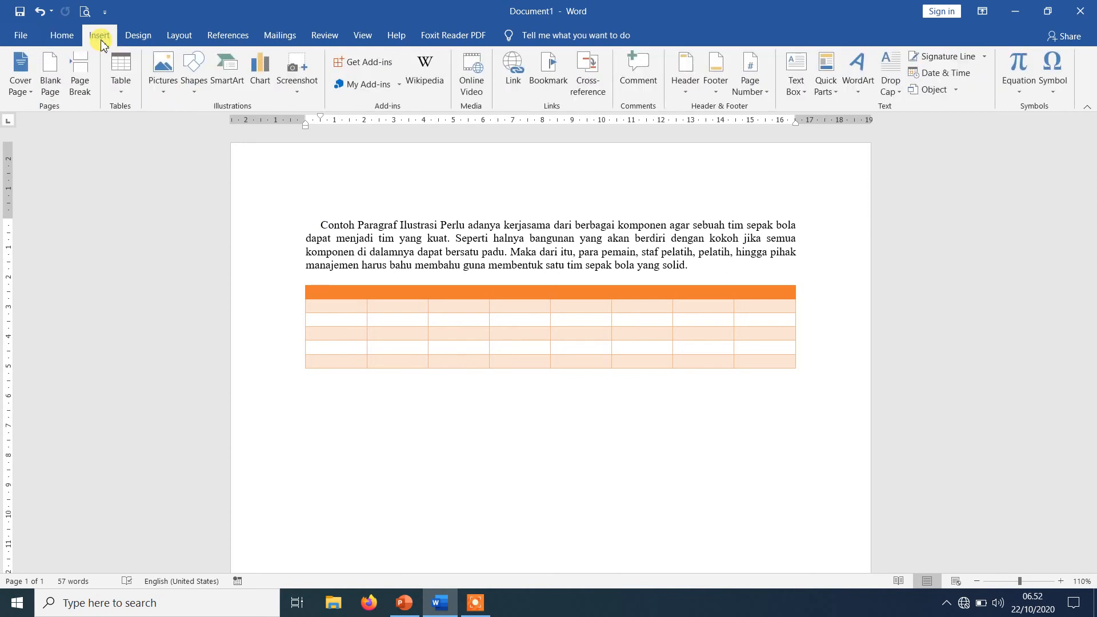
left_click(168, 93)
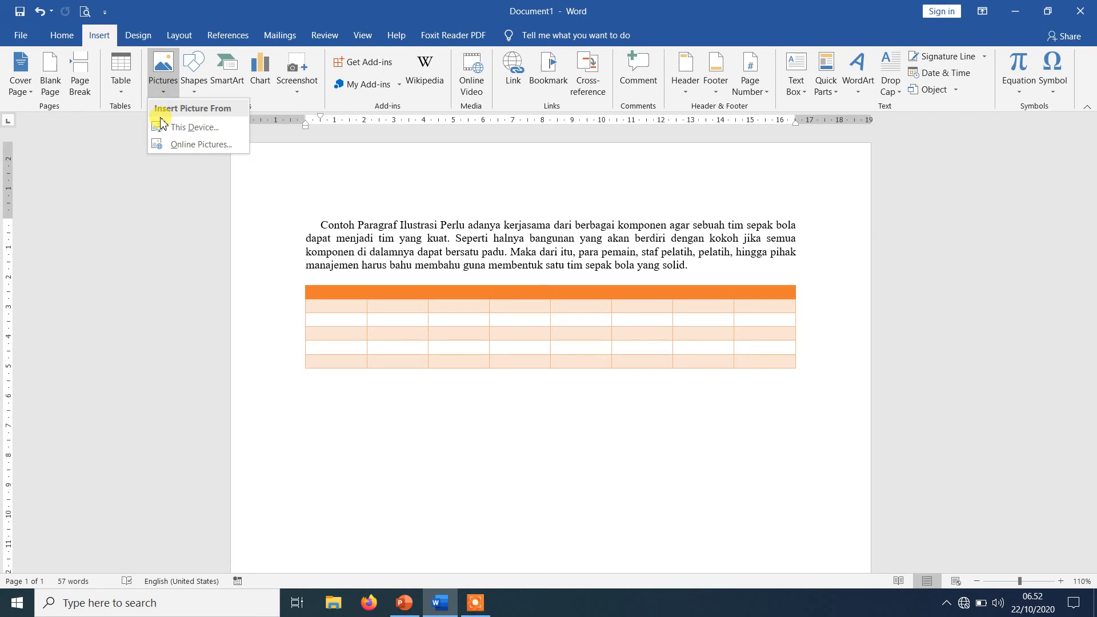
left_click(965, 602)
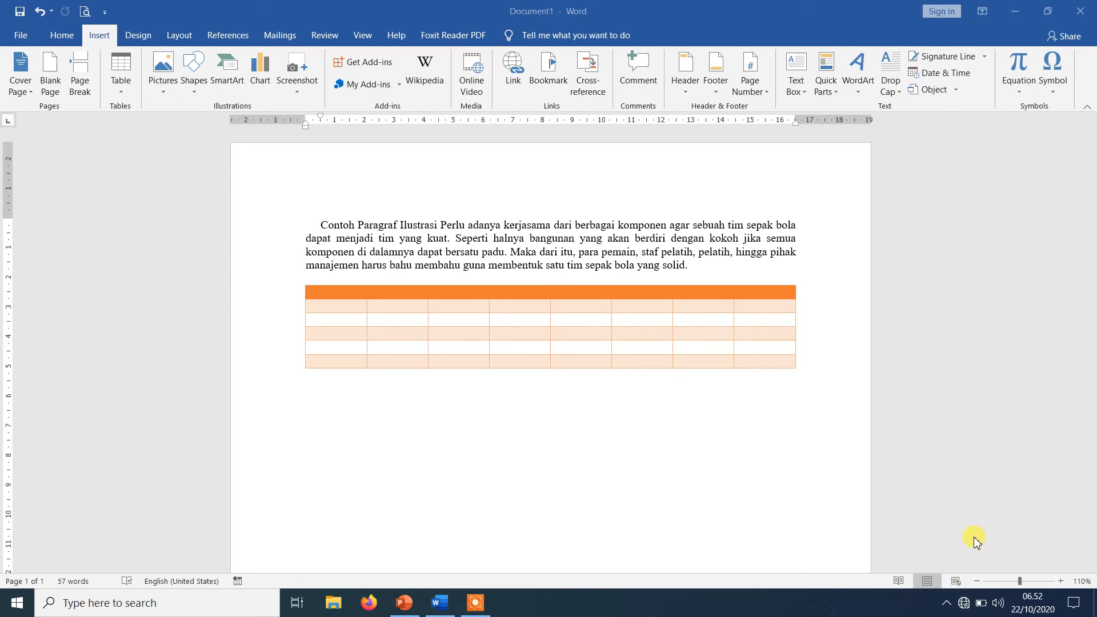
left_click(846, 553)
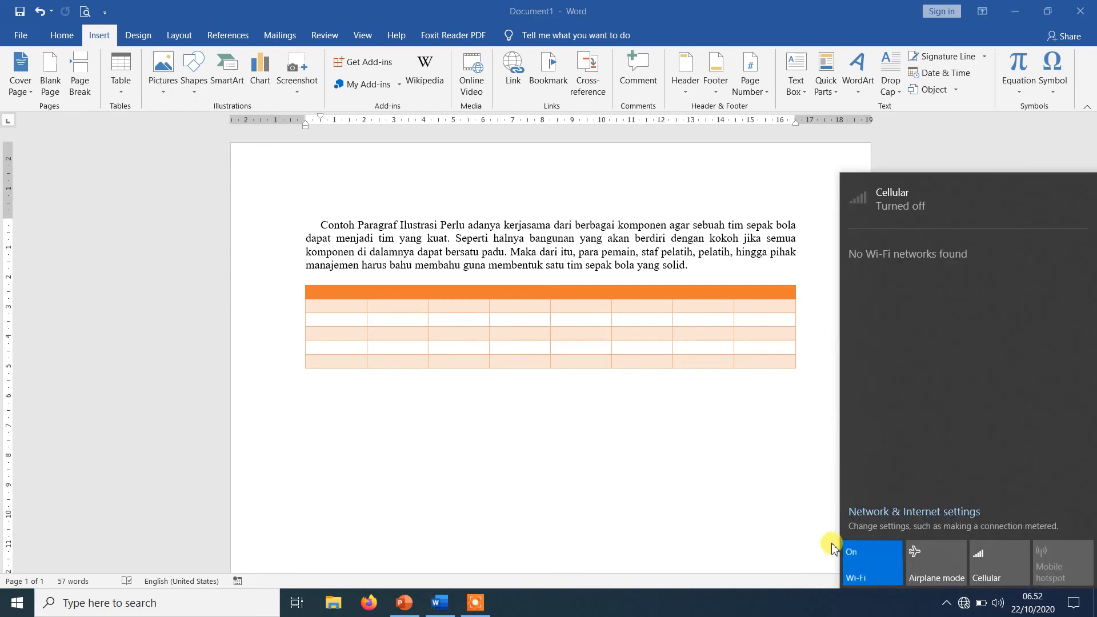
left_click(619, 454)
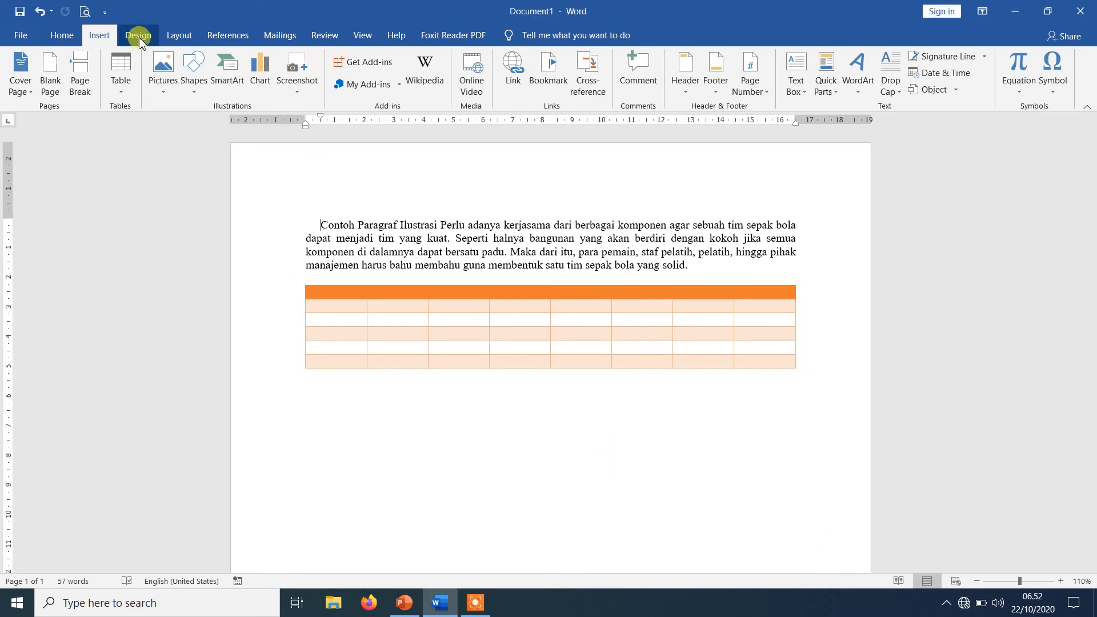
Search Bing for online pictures of "soccer" to insert at the start of the paragraph
left_click(163, 88)
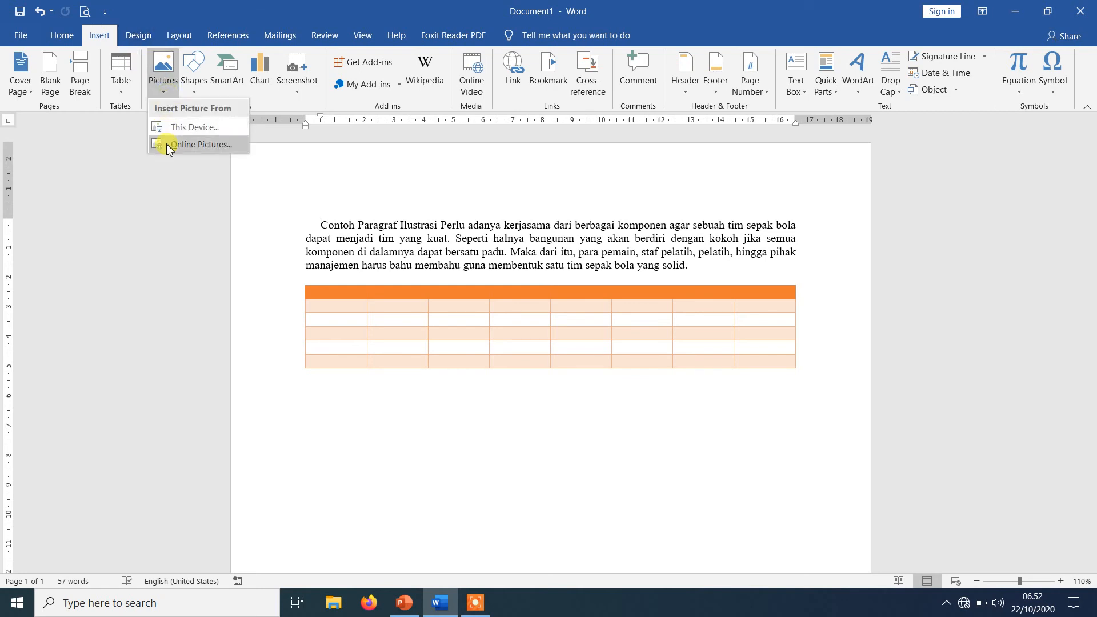
left_click(200, 144)
left_click_drag(537, 164, 854, 333)
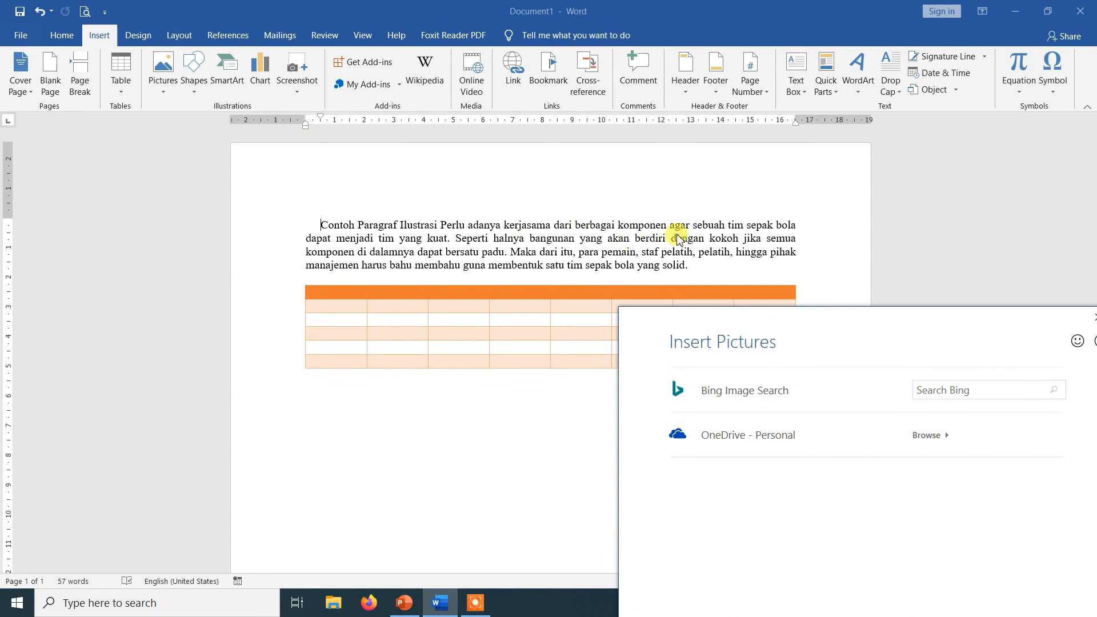
left_click_drag(760, 320, 416, 207)
left_click(622, 274)
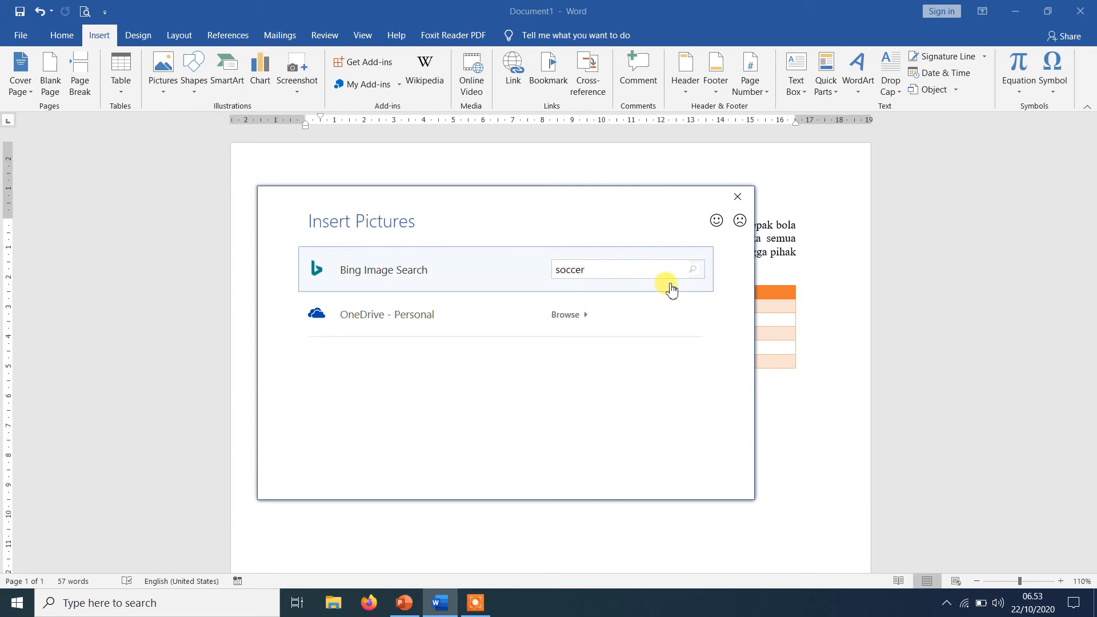
key("Return")
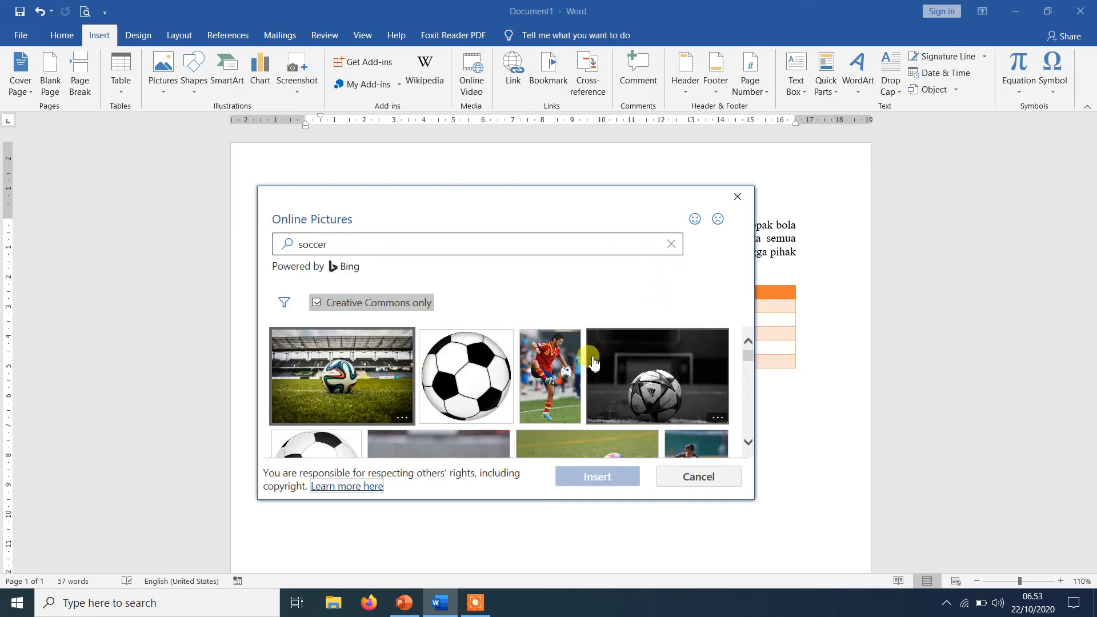
Insert the picture of the player in the red kit and shrink it to about 5.5 cm high and 4.2 cm wide
left_click(563, 372)
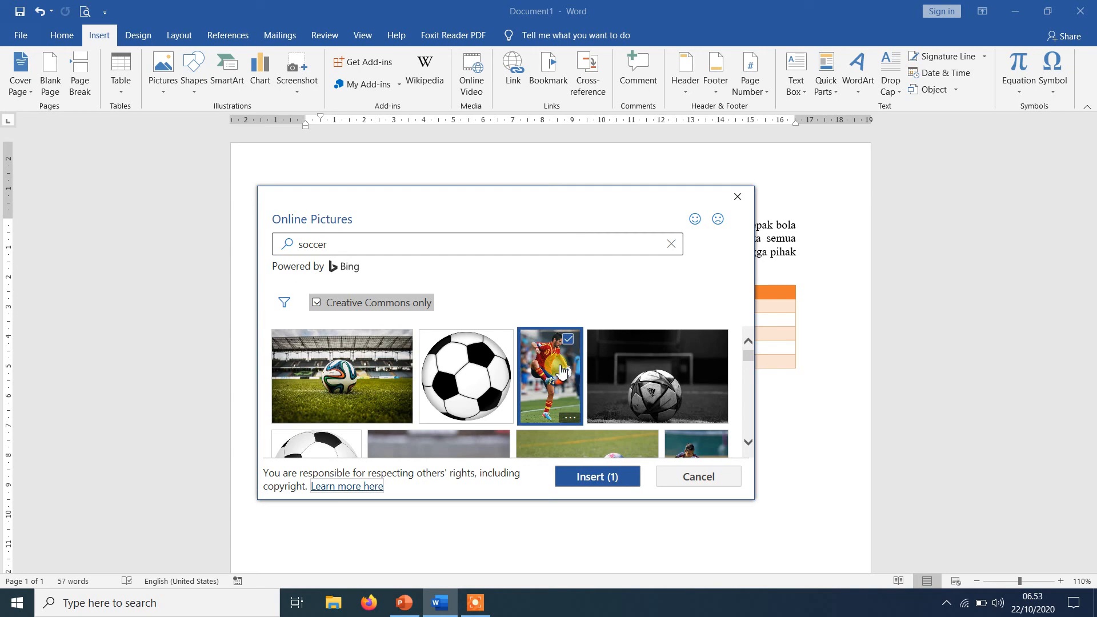
left_click(592, 476)
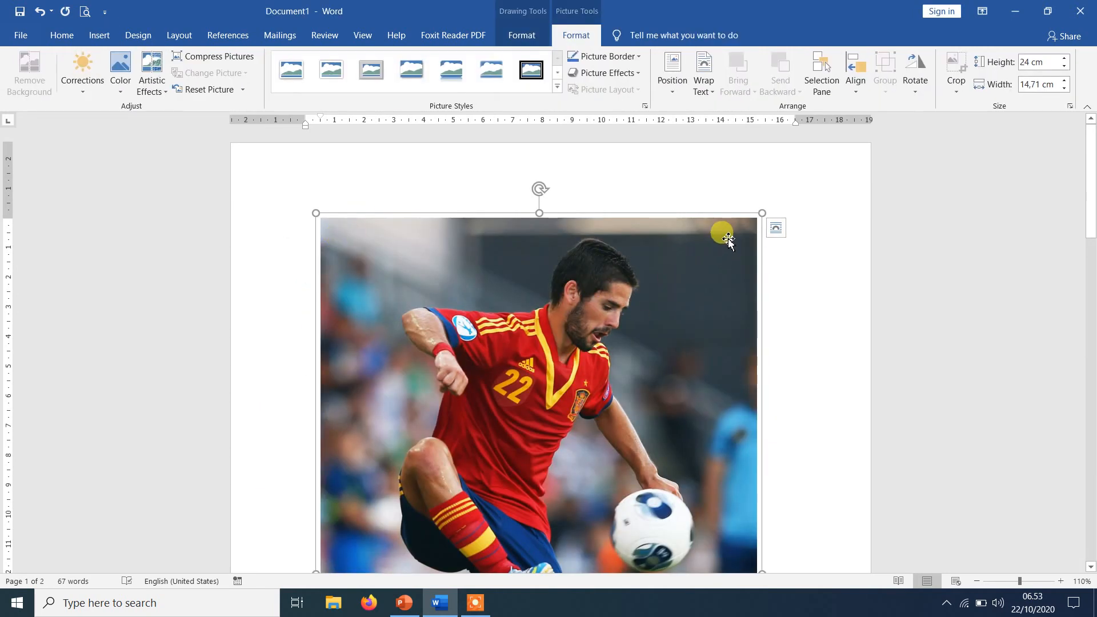
left_click_drag(761, 214, 447, 313)
left_click_drag(389, 217, 379, 574)
Open the text wrapping options for the soccer player picture
left_click(704, 84)
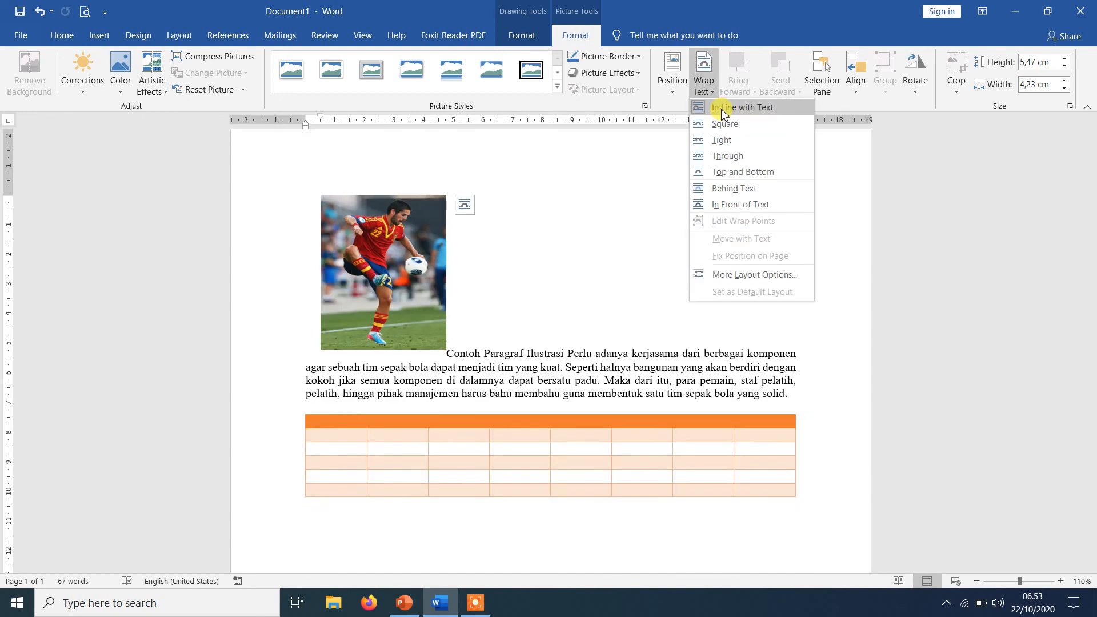